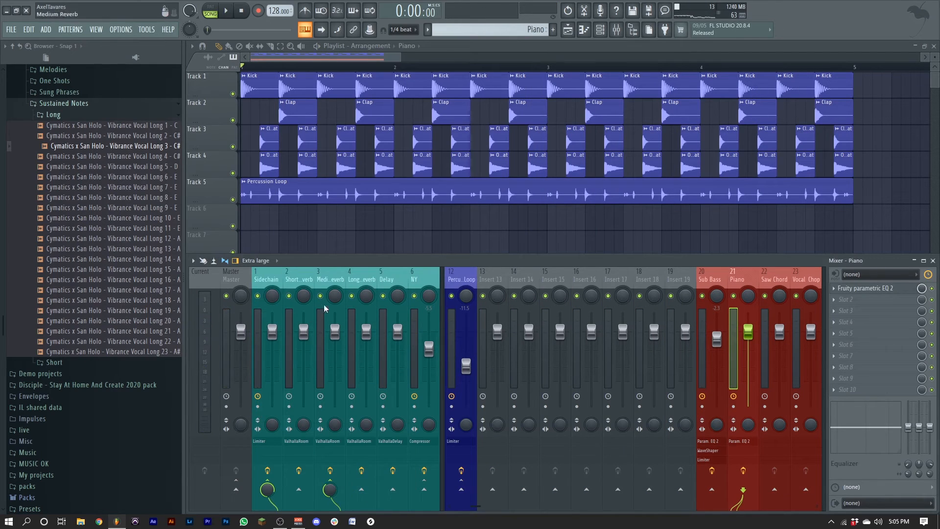
# Load Fruity Parametric EQ 2 into the second effect slot of the Vocal Chop mixer track
pyautogui.click(359, 314)
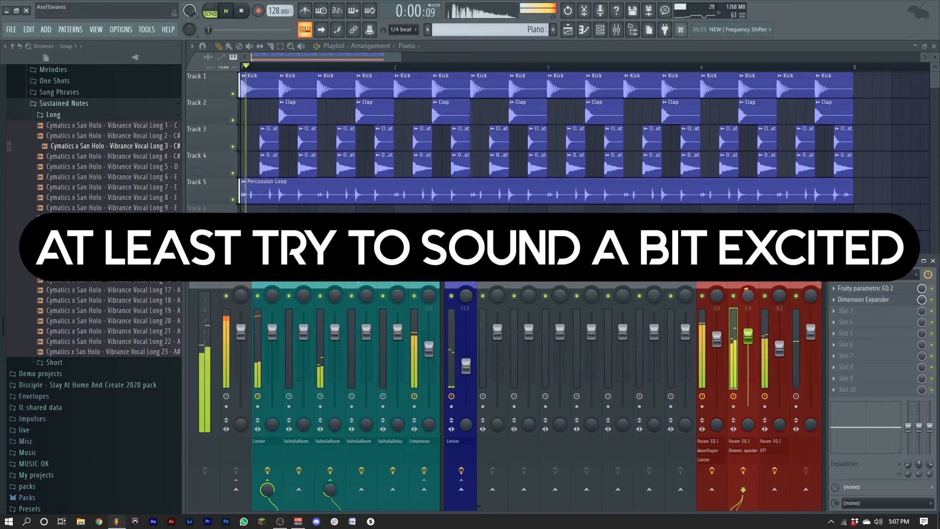
pyautogui.rightClick(799, 287)
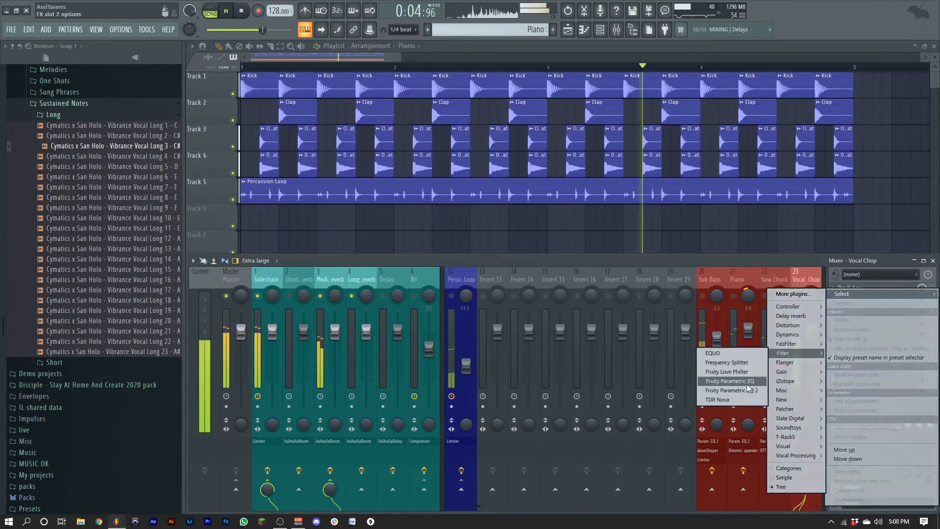
pyautogui.click(748, 387)
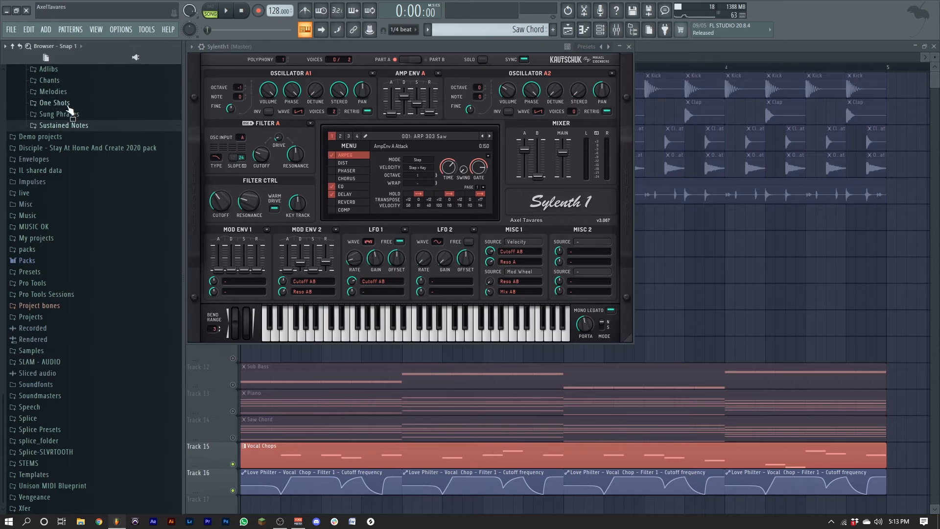
# Collapse the Cymatics Vibrance sample folders in the browser and expand the Splice Presets folder
pyautogui.press('Left')
pyautogui.press('Left')
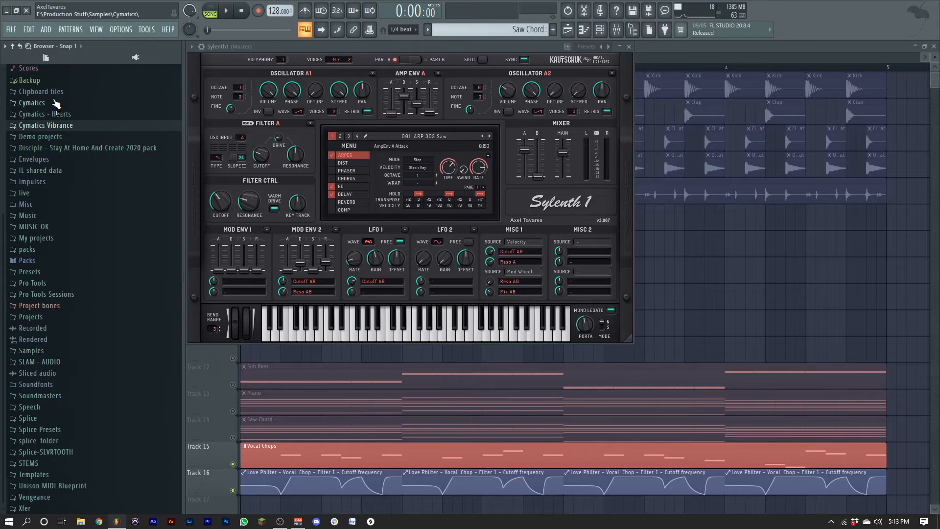
pyautogui.click(57, 432)
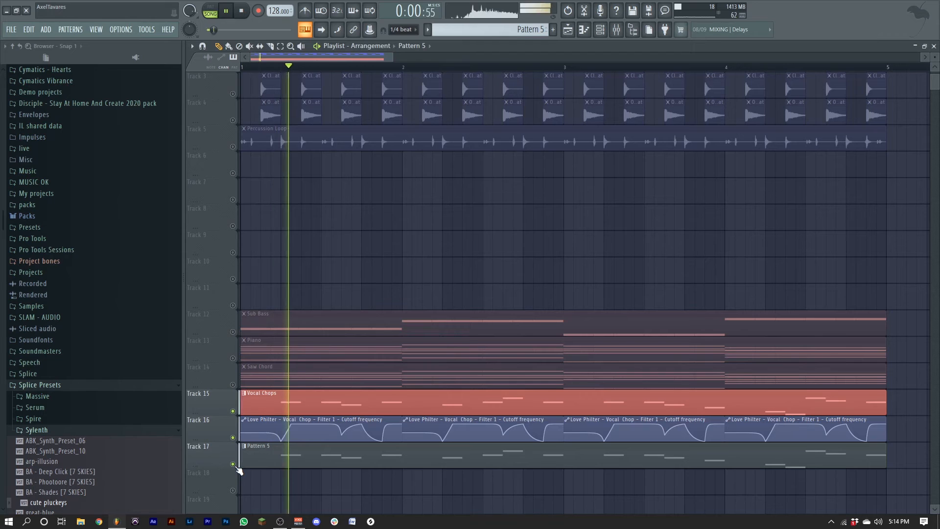
# Check the channels of the Pattern 5 clip on Track 17 and listen to the full arrangement
pyautogui.doubleClick(384, 463)
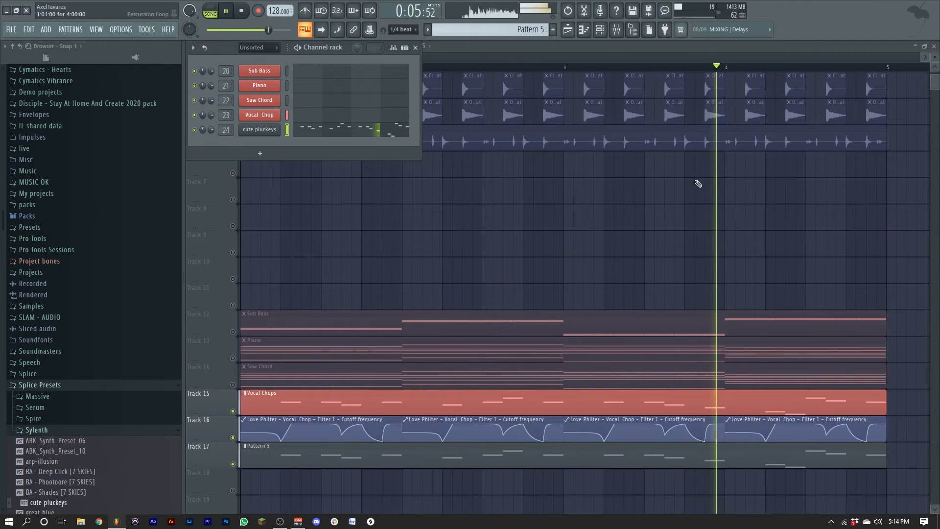
pyautogui.press('F6')
pyautogui.press('space')
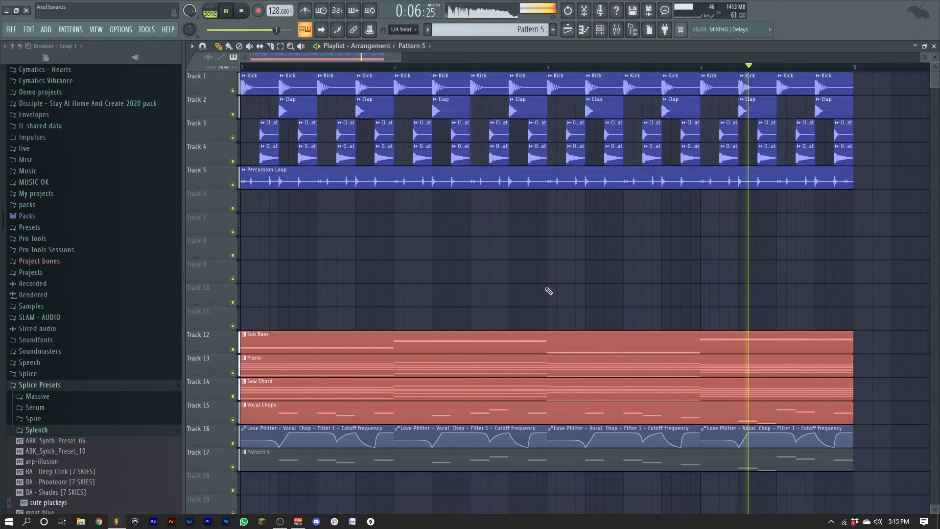
pyautogui.press('space')
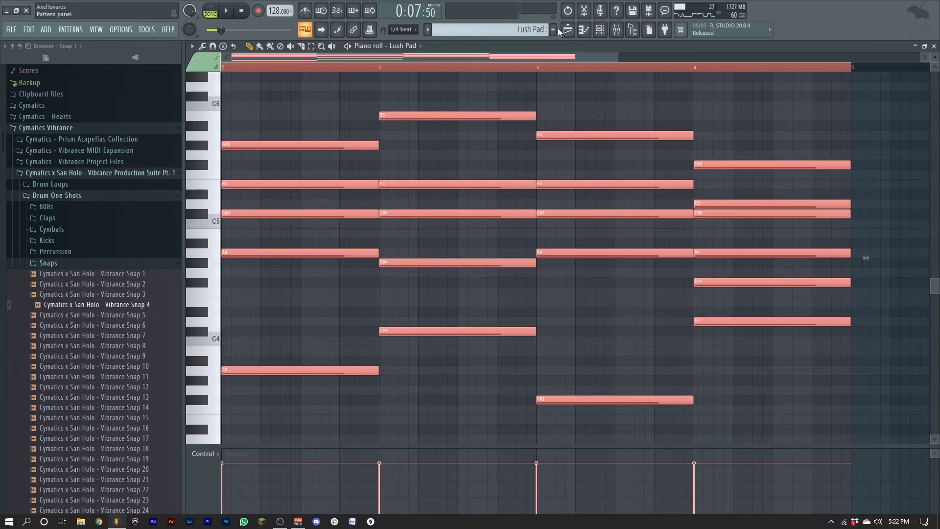
# Create a new empty pattern, Pattern 8, and add a LABS instrument channel to the channel rack
pyautogui.click(554, 30)
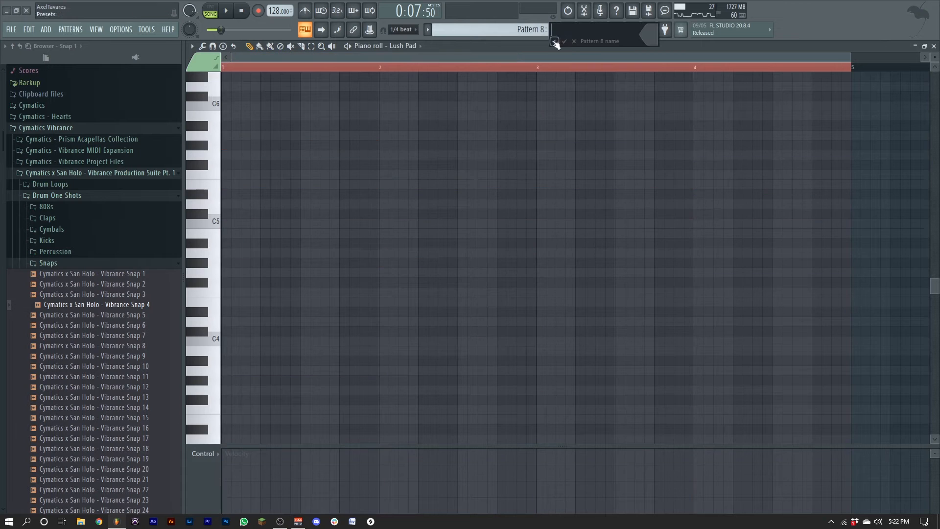
pyautogui.click(600, 33)
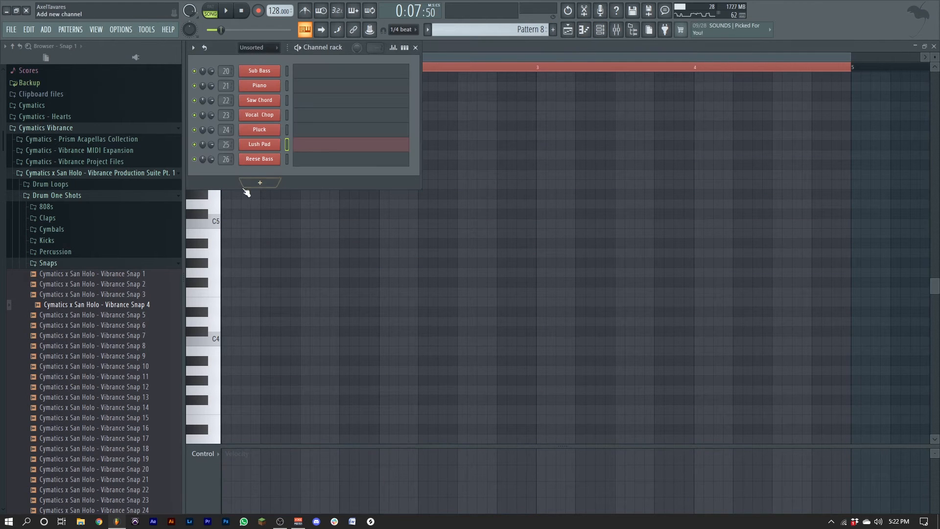
pyautogui.click(259, 181)
pyautogui.moveTo(286, 234)
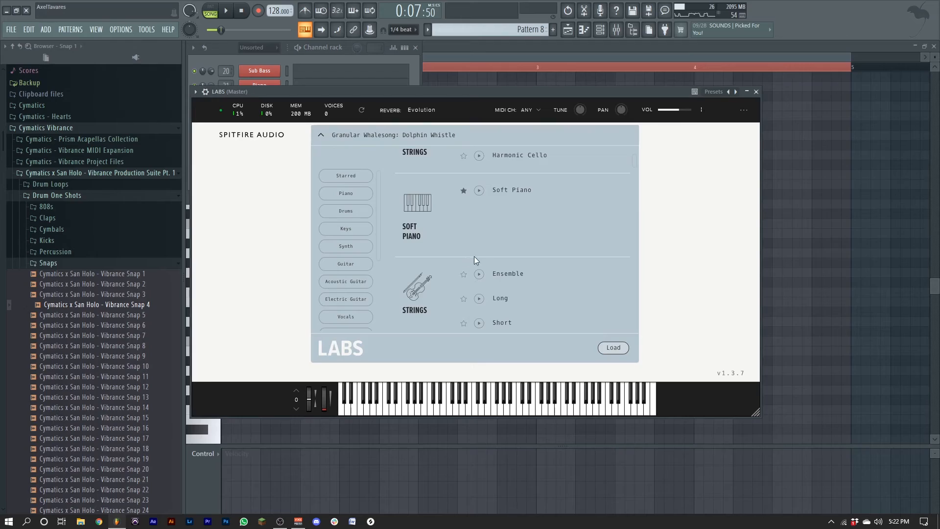
# Load the Textural Pads: Avaur preset in LABS and move the plugin window up
pyautogui.scroll(-10, 485, 254)
pyautogui.scroll(-5, 492, 242)
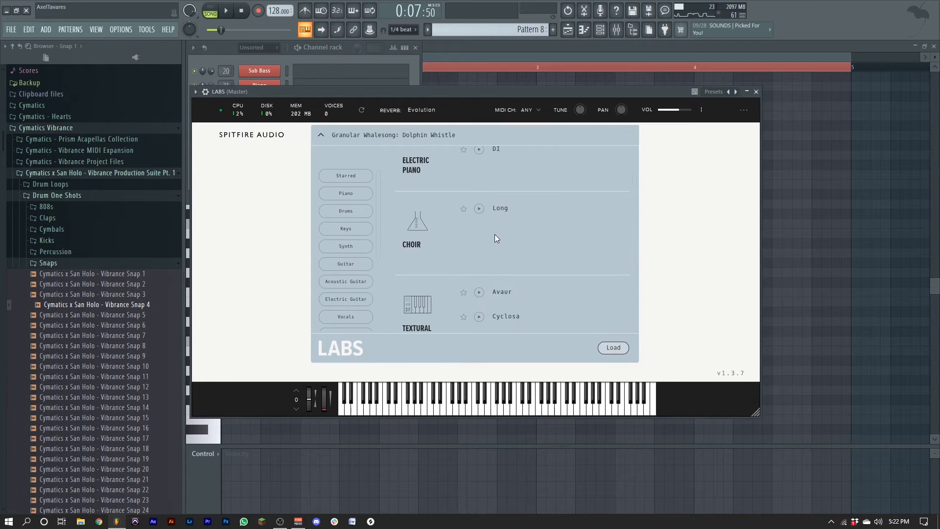
pyautogui.click(509, 210)
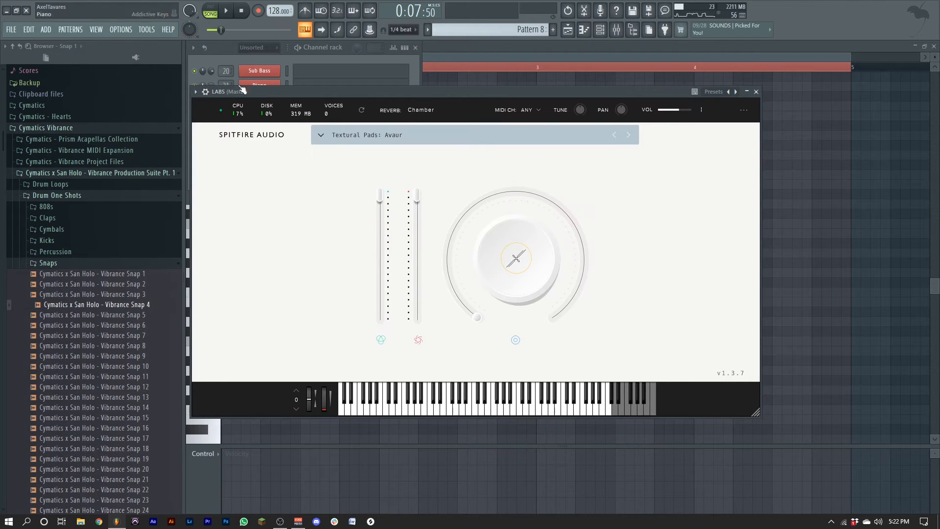
pyautogui.moveTo(240, 90); pyautogui.dragTo(237, 42)
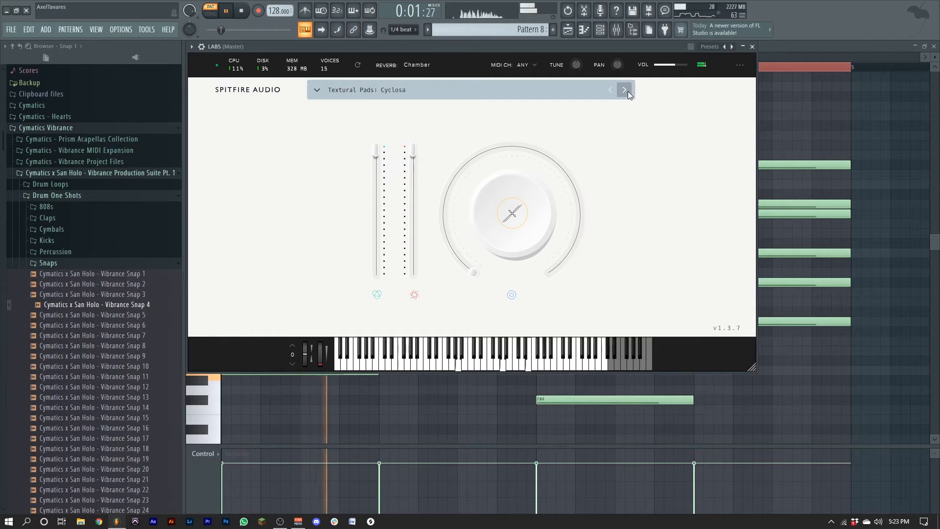
# Audition the following Textural Pads presets, settle on Hireth, and close LABS with playback stopped
pyautogui.click(628, 91)
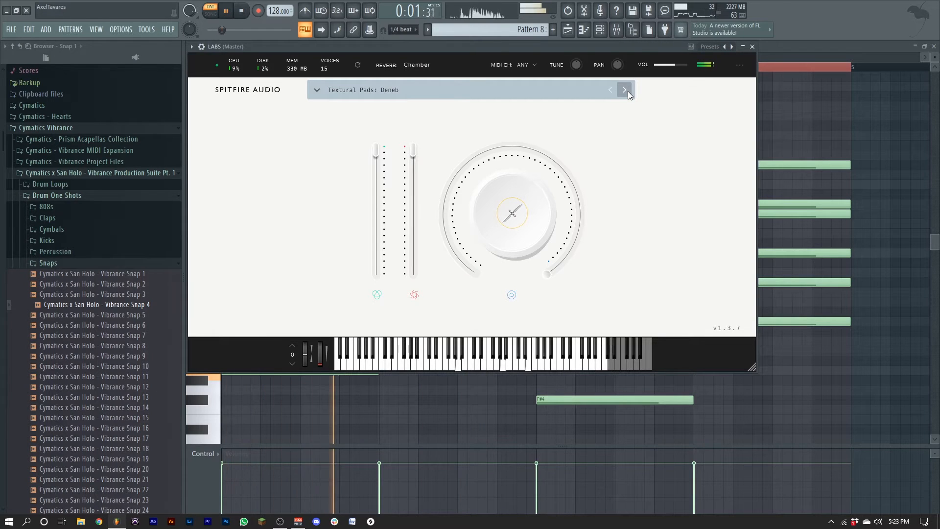
pyautogui.click(627, 91)
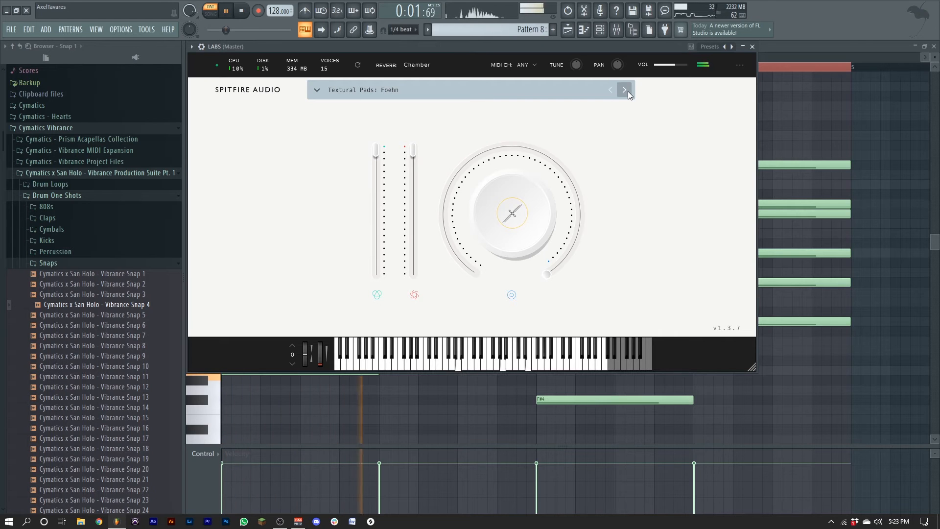
pyautogui.click(628, 91)
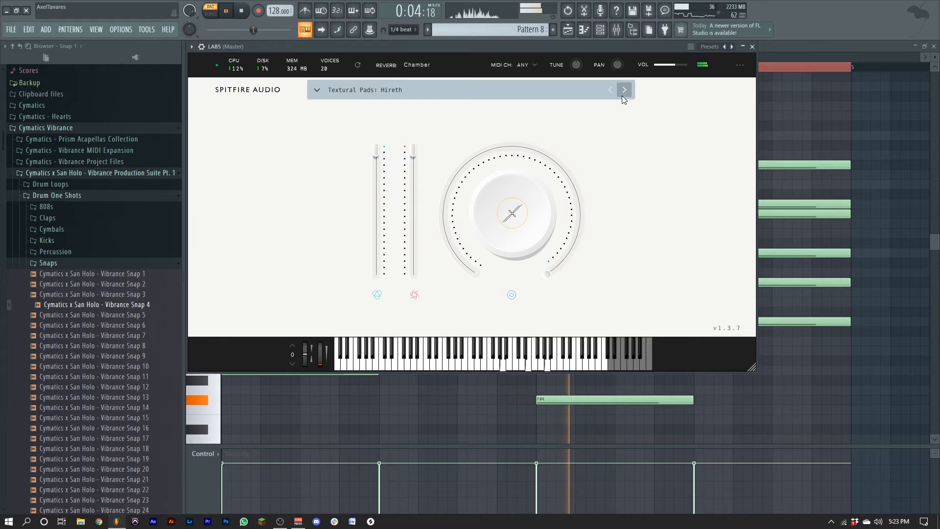
pyautogui.click(752, 47)
pyautogui.press('space')
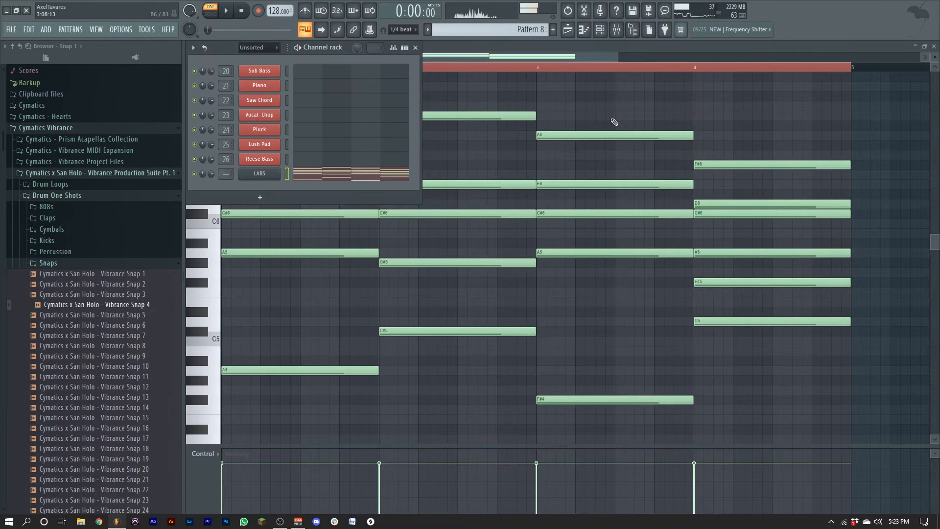
# Name the new pattern Ambient Pad with a light red colour and open the mixer
pyautogui.click(415, 48)
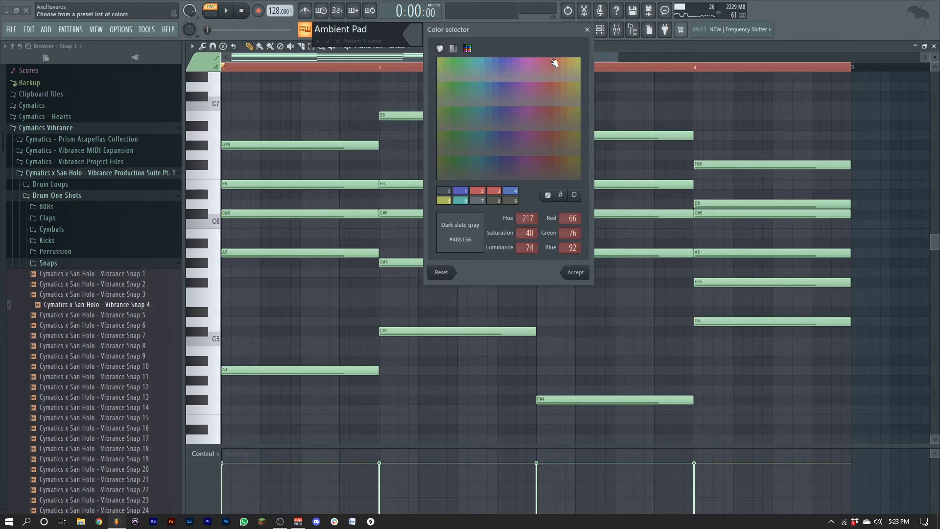
pyautogui.click(554, 62)
pyautogui.press('Return')
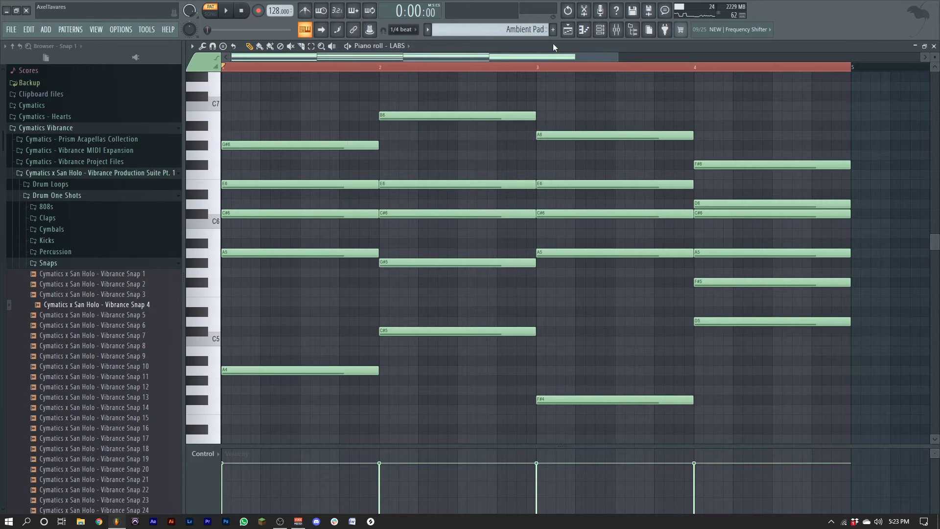
pyautogui.click(616, 30)
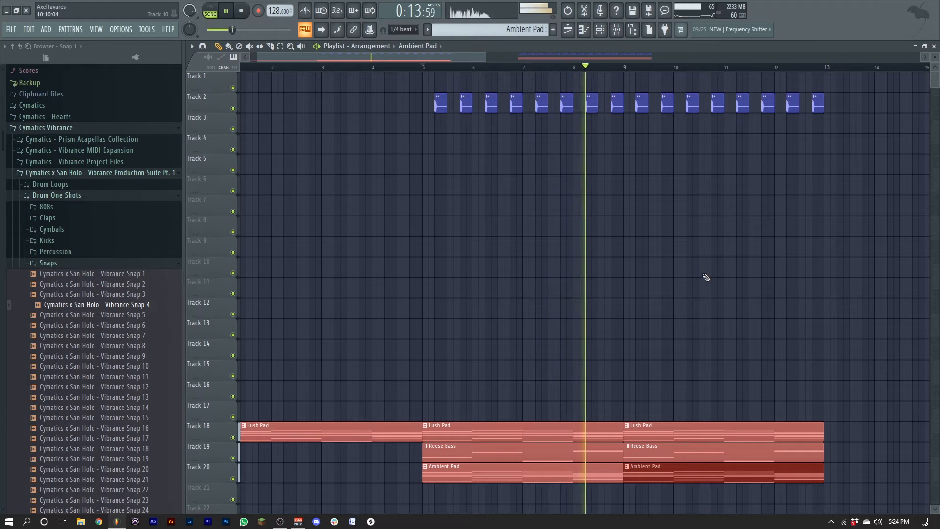
# Stop playback and move the row of short drum clips in bars 13 to 20 from Track 6 up to Track 2
pyautogui.press('space')
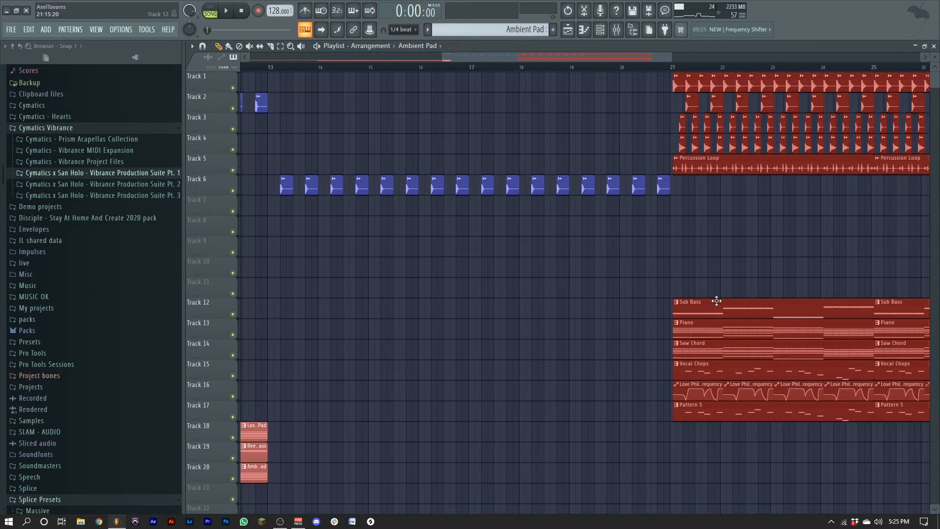
pyautogui.moveTo(716, 300); pyautogui.dragTo(714, 301)
pyautogui.click(725, 230)
pyautogui.moveTo(633, 171); pyautogui.dragTo(198, 170)
pyautogui.hotkey('shift', 'Up')
pyautogui.hotkey('shift', 'Up')
pyautogui.hotkey('shift', 'Up')
pyautogui.hotkey('shift', 'Up')
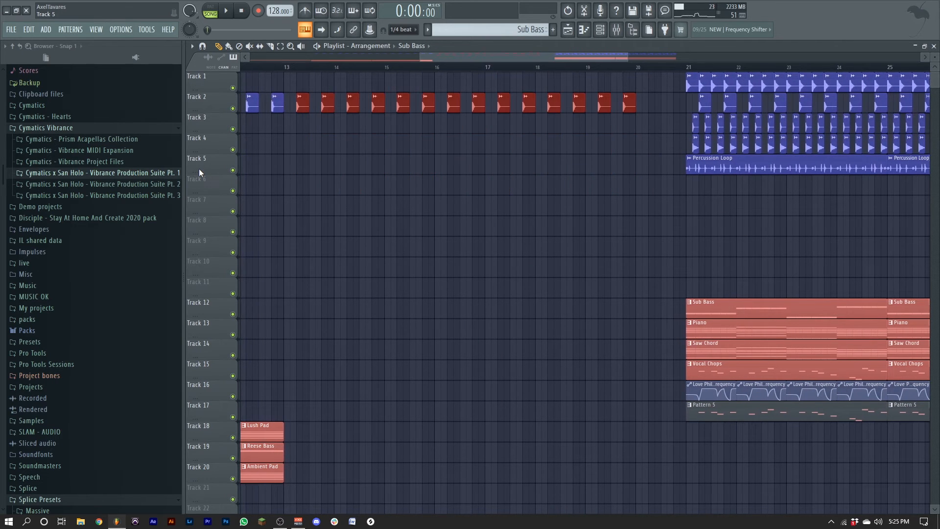
# Copy the Sub Bass and Piano clips through bars 13 to 28 and the Track 3 hi-hat clips into bars 21 to 28
pyautogui.moveTo(631, 281); pyautogui.dragTo(920, 337)
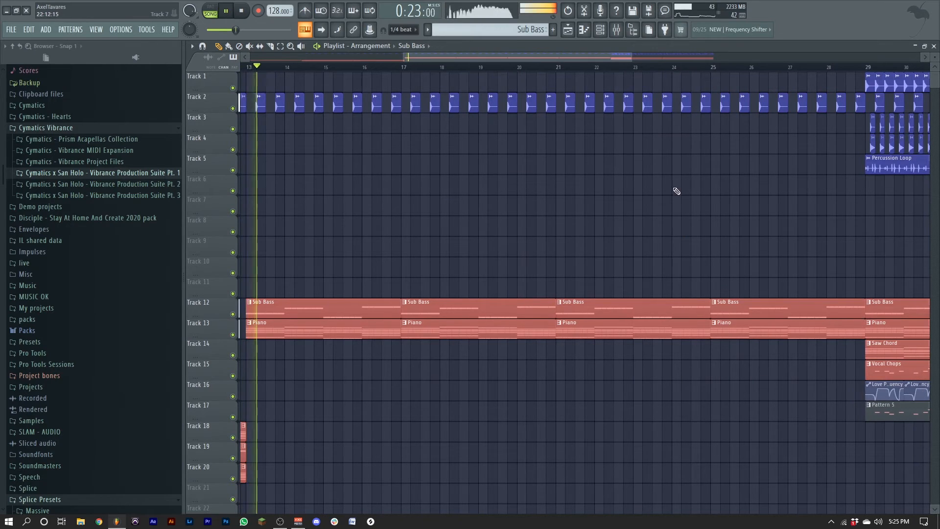
pyautogui.moveTo(808, 137); pyautogui.dragTo(443, 193)
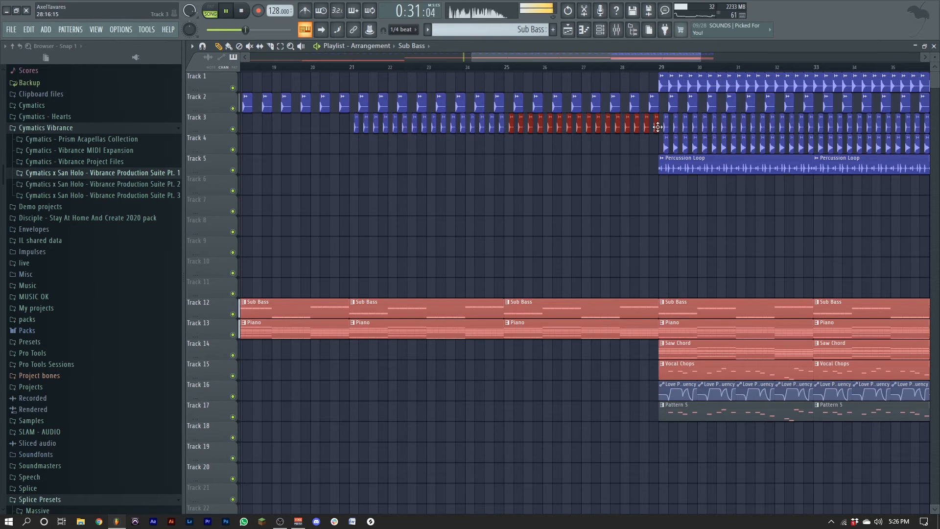
# Clear bar 28 before the drop by deleting its Track 2 and 3 clips and shortening the Sub Bass and Piano clips
pyautogui.rightClick(647, 125)
pyautogui.rightClick(657, 122)
pyautogui.rightClick(654, 105)
pyautogui.moveTo(628, 225); pyautogui.dragTo(641, 364)
pyautogui.moveTo(656, 307); pyautogui.dragTo(622, 307)
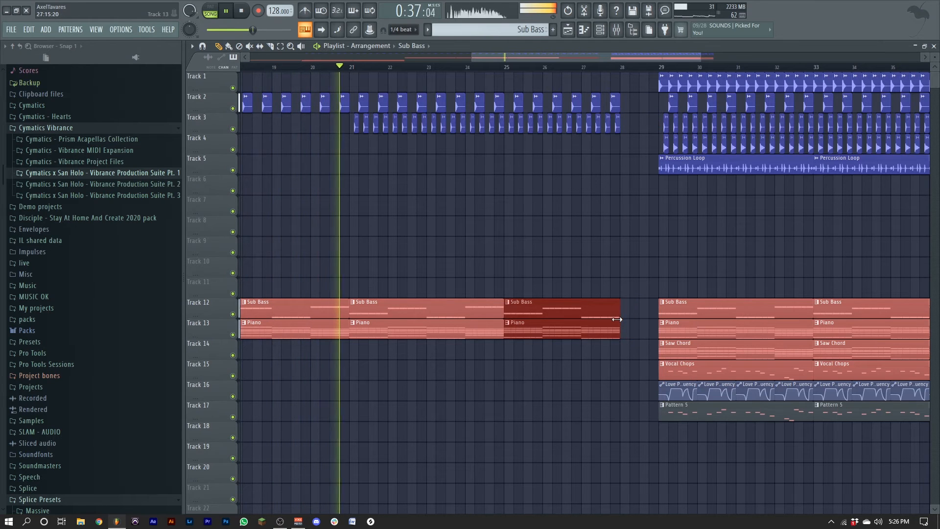
pyautogui.click(609, 263)
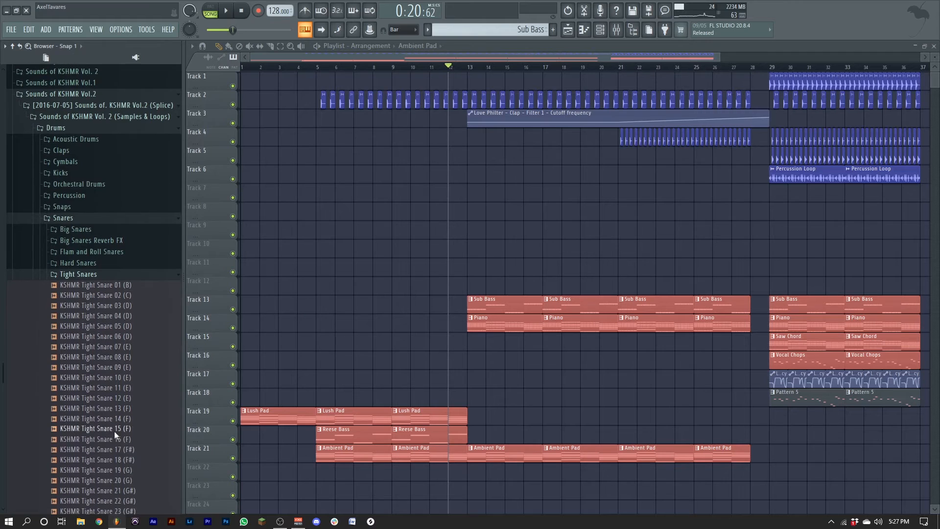
# Audition the KSHMR tight snares and lower the channel volume of the KSHMR Tight Snare 19 (G) #2 clip on Track 8
pyautogui.moveTo(115, 437); pyautogui.dragTo(118, 452)
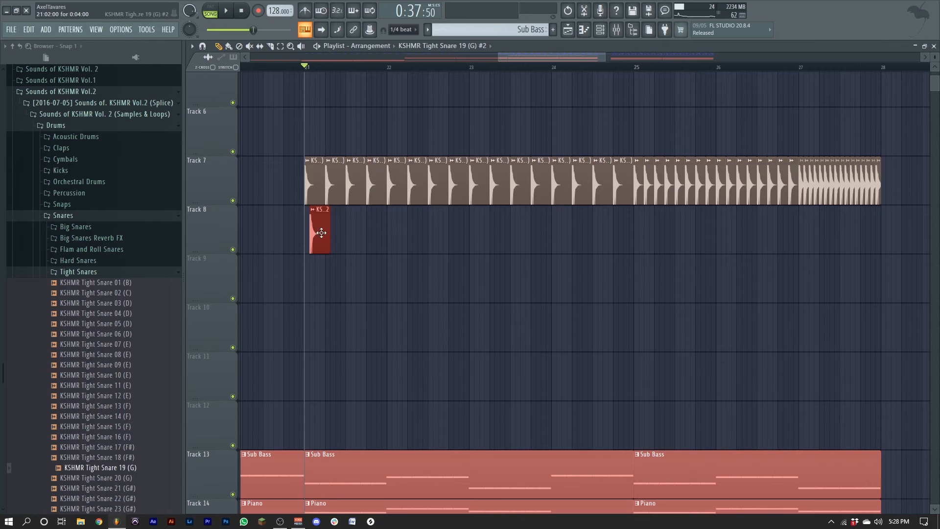
pyautogui.doubleClick(318, 220)
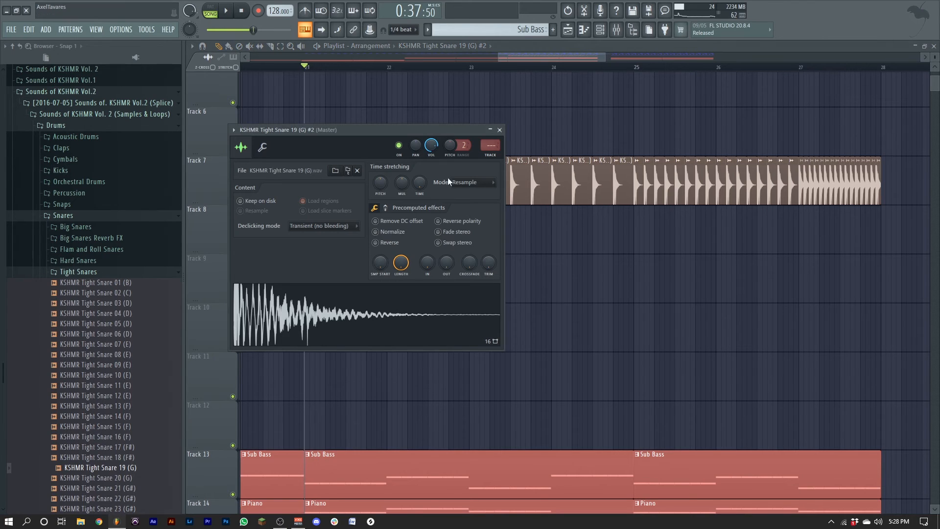
pyautogui.moveTo(436, 149); pyautogui.dragTo(436, 171)
pyautogui.click(499, 130)
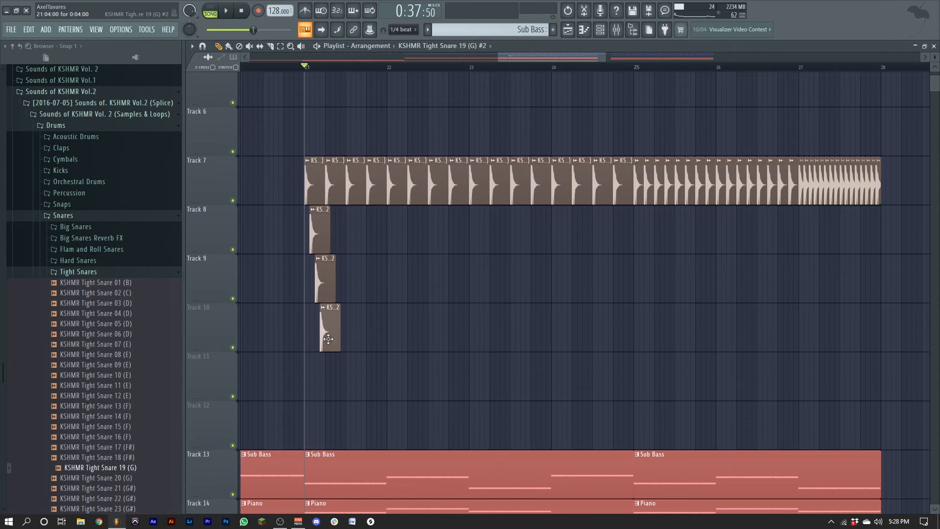
# Play back the layered snare clips on Tracks 7 to 10 from bar 21
pyautogui.press('space')
pyautogui.press('space')
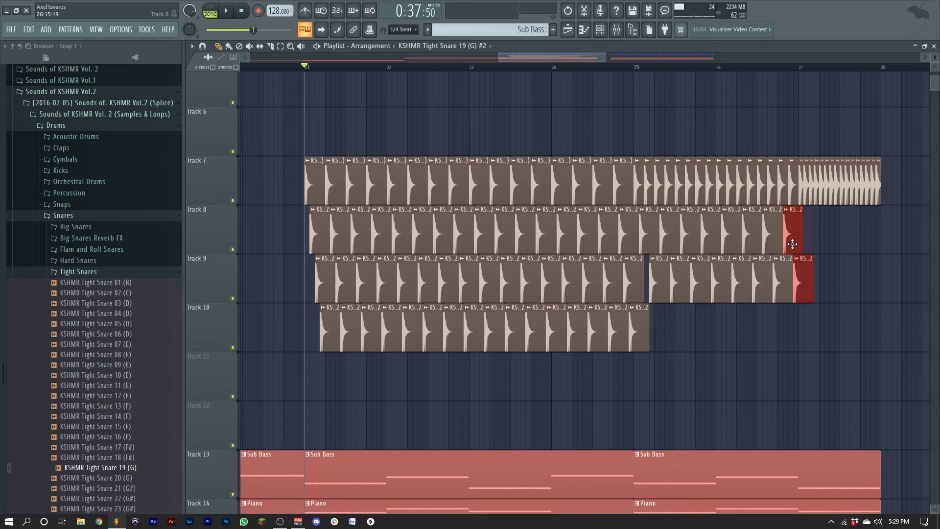
pyautogui.press('space')
# Move the snare clips on Tracks 9 and 10 up so they all sit on Track 8, and stop playback
pyautogui.moveTo(868, 233); pyautogui.dragTo(320, 329)
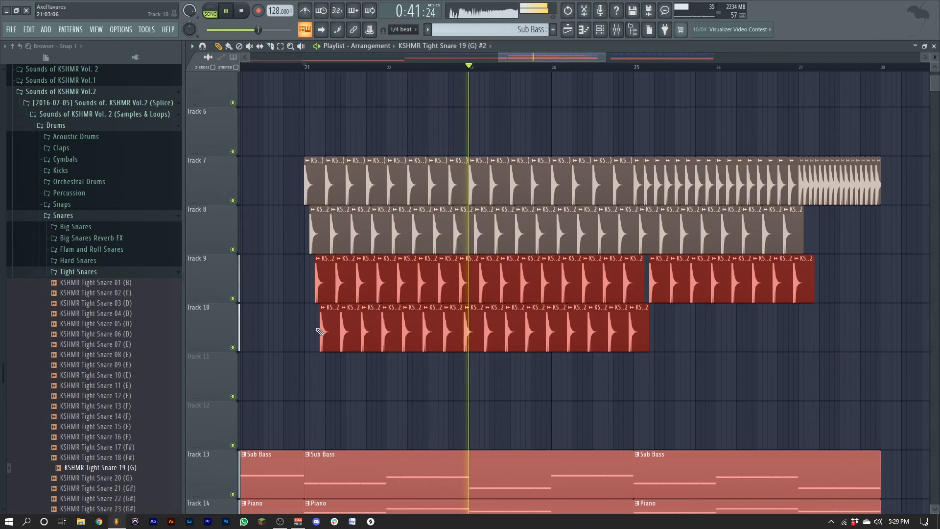
pyautogui.hotkey('shift', 'Up')
pyautogui.hotkey('ctrl', 'd')
pyautogui.moveTo(727, 292); pyautogui.dragTo(304, 294)
pyautogui.hotkey('shift', 'Up')
pyautogui.hotkey('ctrl', 'd')
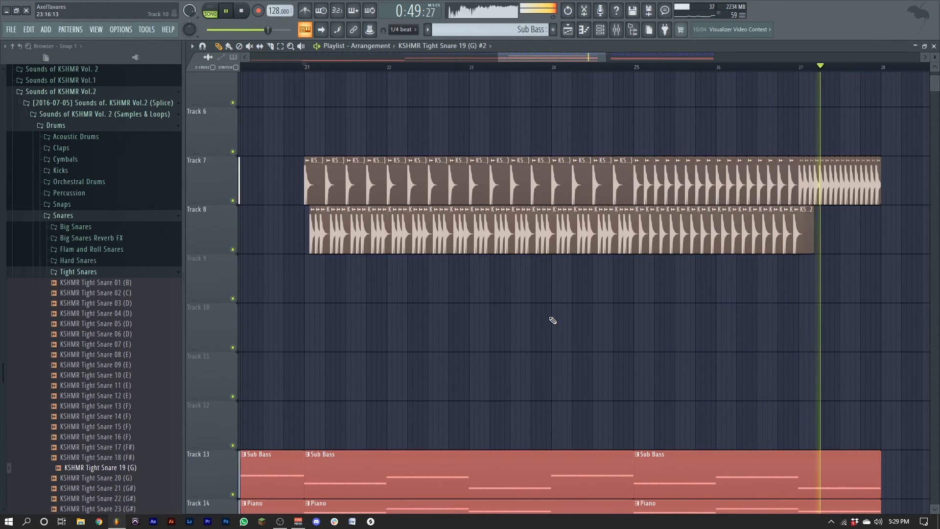
pyautogui.press('space')
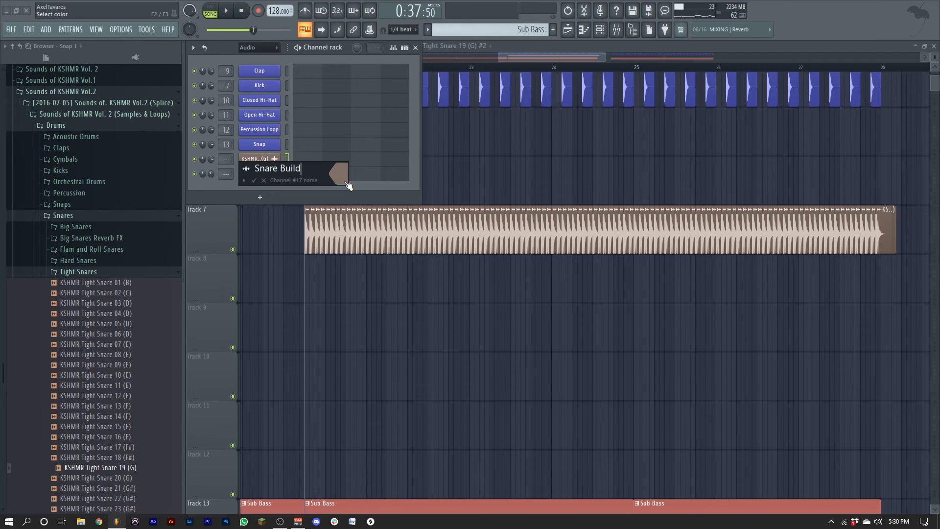
# Name the first KSHMR snare channel Snare Build, recolour it blue and remove its icon
pyautogui.click(347, 183)
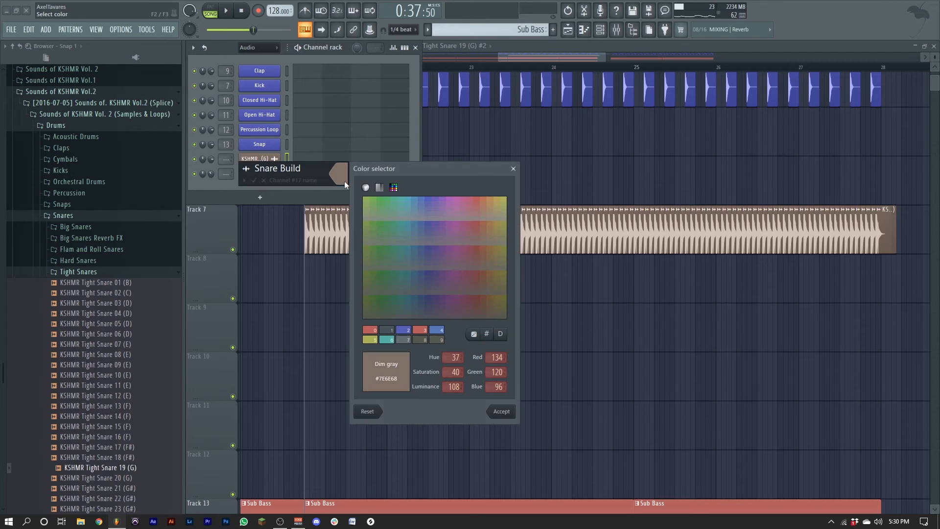
pyautogui.click(426, 203)
pyautogui.click(246, 169)
pyautogui.click(255, 189)
pyautogui.click(255, 180)
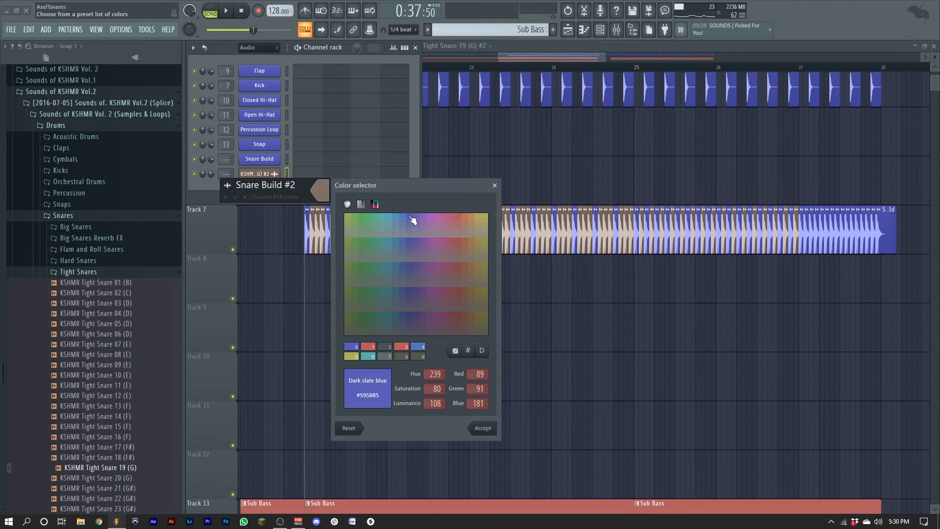
# Name the second snare channel Snare Build #2, colour it dark slate blue (#595BB5) and remove its icon
pyautogui.press('Return')
pyautogui.click(228, 186)
pyautogui.click(225, 196)
pyautogui.click(236, 197)
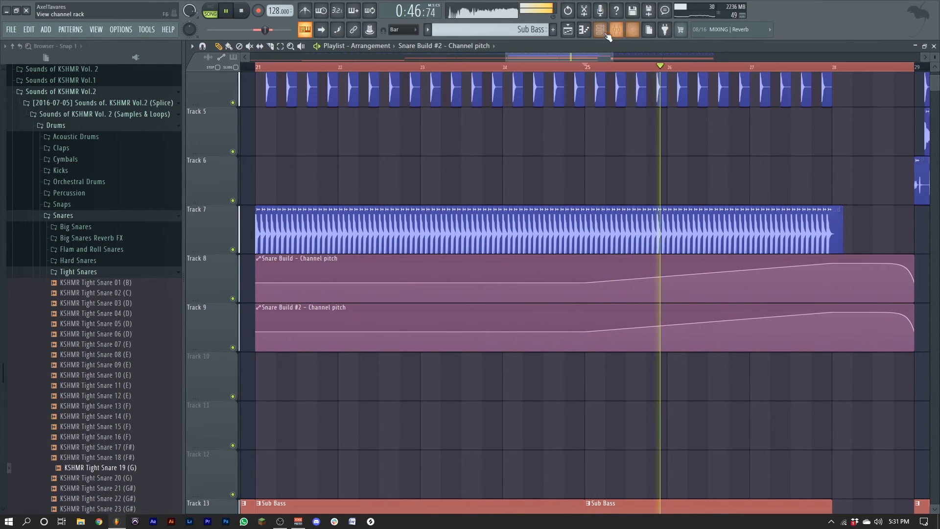
# Bring up the channel rack and filter it to show the Audio channels
pyautogui.press('F6')
pyautogui.click(268, 48)
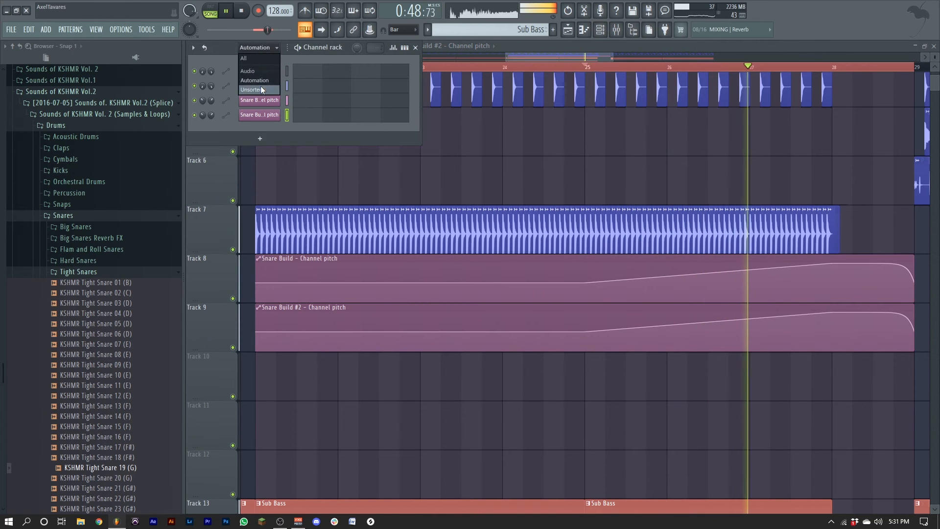
pyautogui.click(259, 89)
pyautogui.click(258, 48)
pyautogui.click(256, 72)
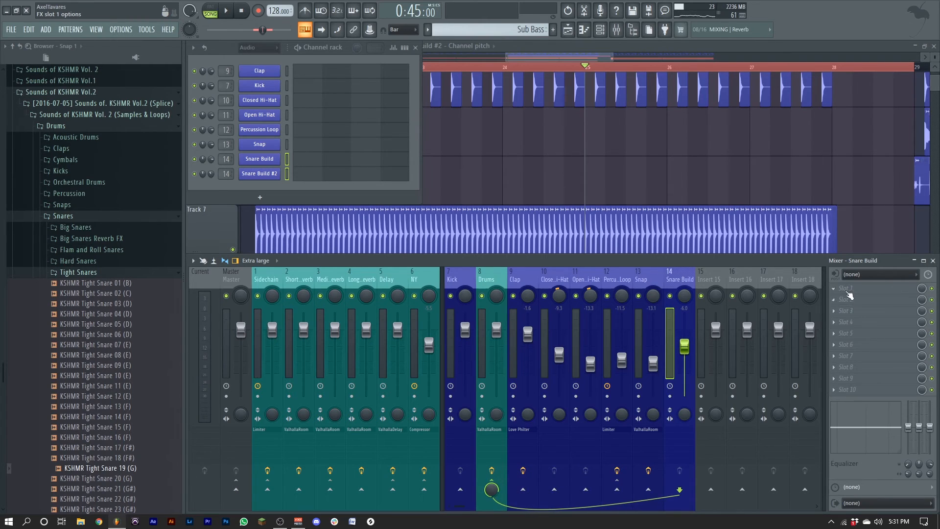
# Load Fruity Love Philter into the first effect slot of the Snare Build mixer track
pyautogui.click(848, 293)
pyautogui.moveTo(802, 357)
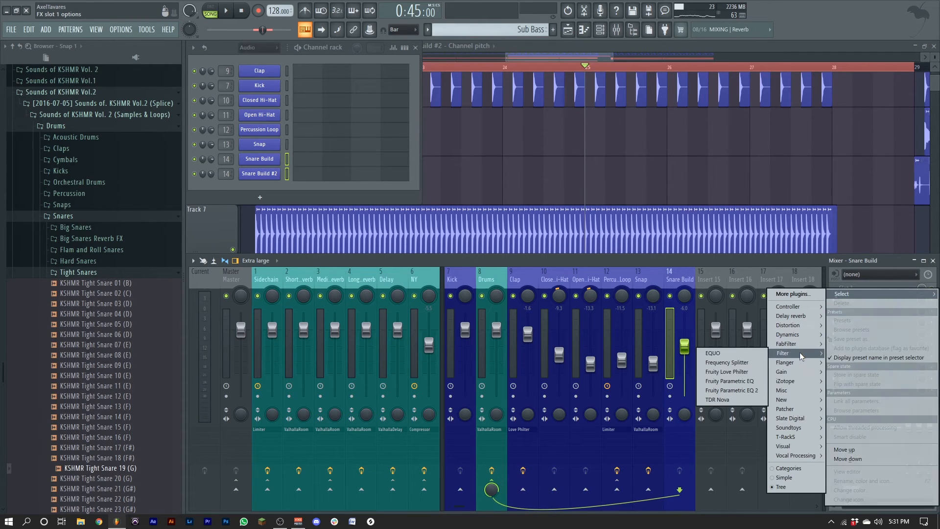
pyautogui.click(729, 373)
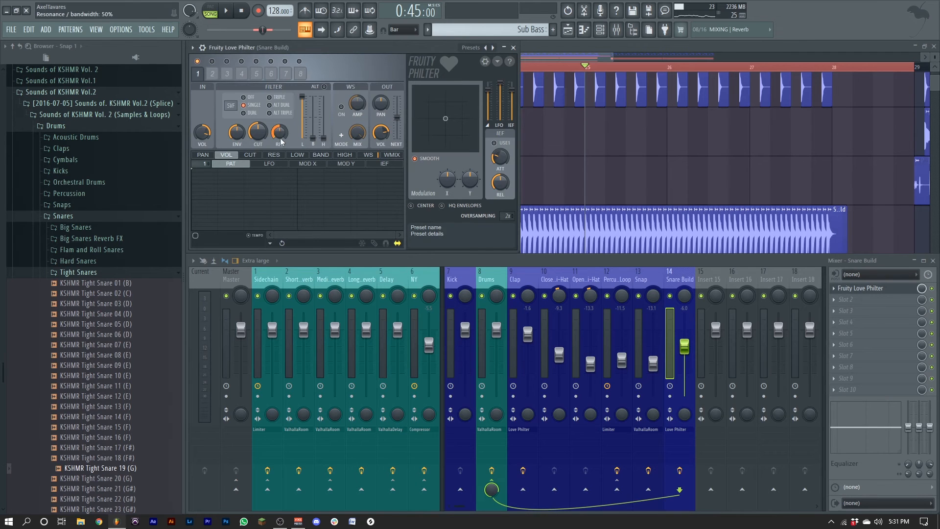
# Create an automation clip for Love Philter's Filter 1 cutoff frequency and move it to Track 10
pyautogui.rightClick(263, 132)
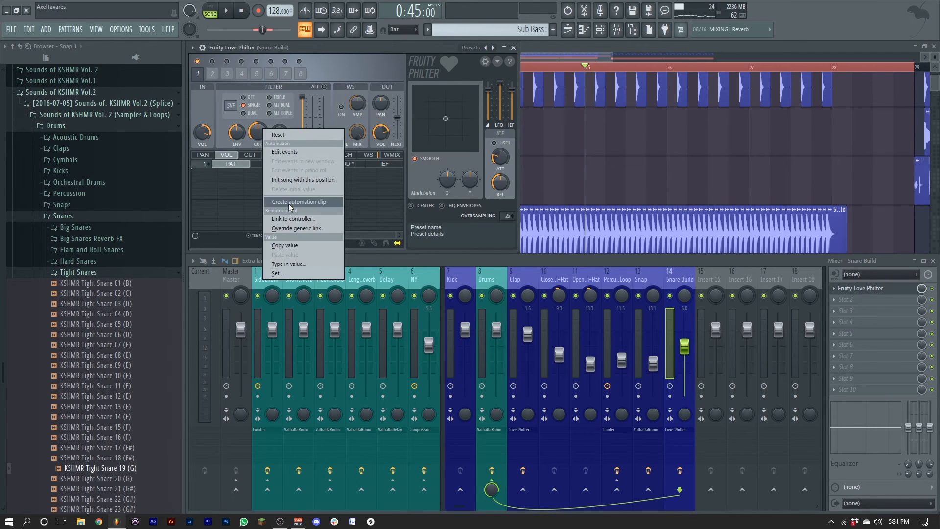
pyautogui.click(289, 203)
pyautogui.click(553, 146)
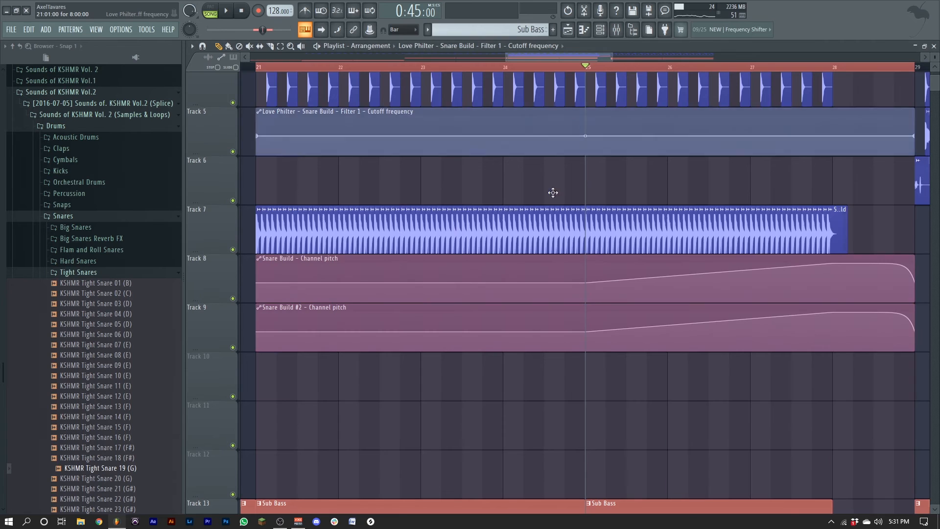
pyautogui.moveTo(553, 146); pyautogui.dragTo(543, 369)
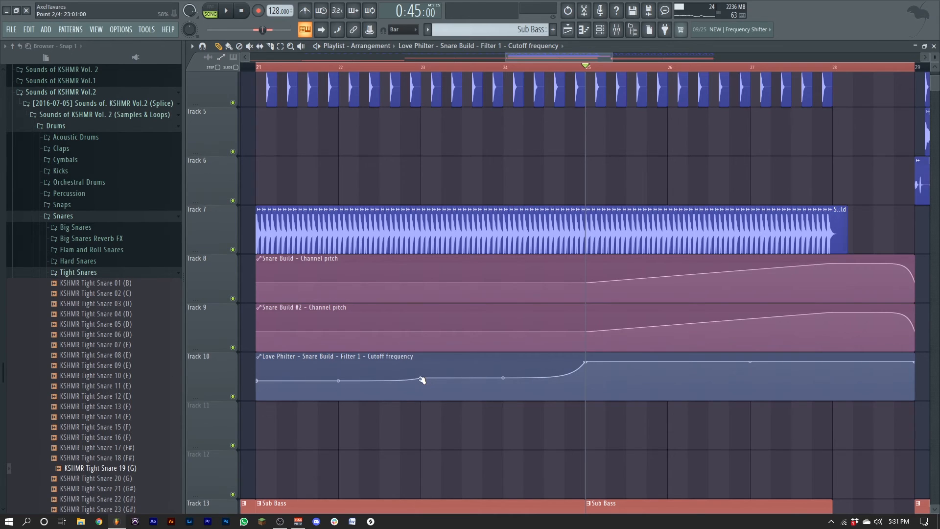
# Undo the extra points added to the cutoff automation on Track 10 and play the build-up from bar 21
pyautogui.hotkey('ctrl', 'z')
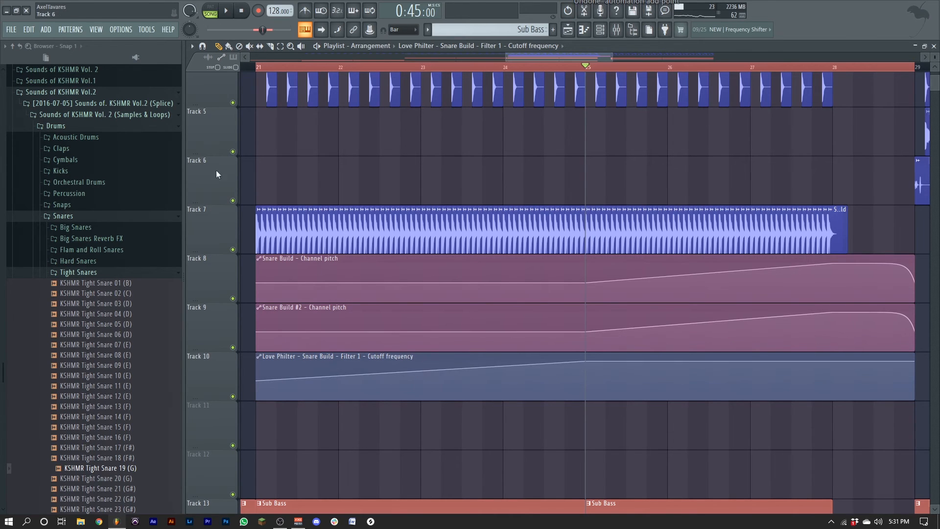
pyautogui.click(255, 66)
pyautogui.press('space')
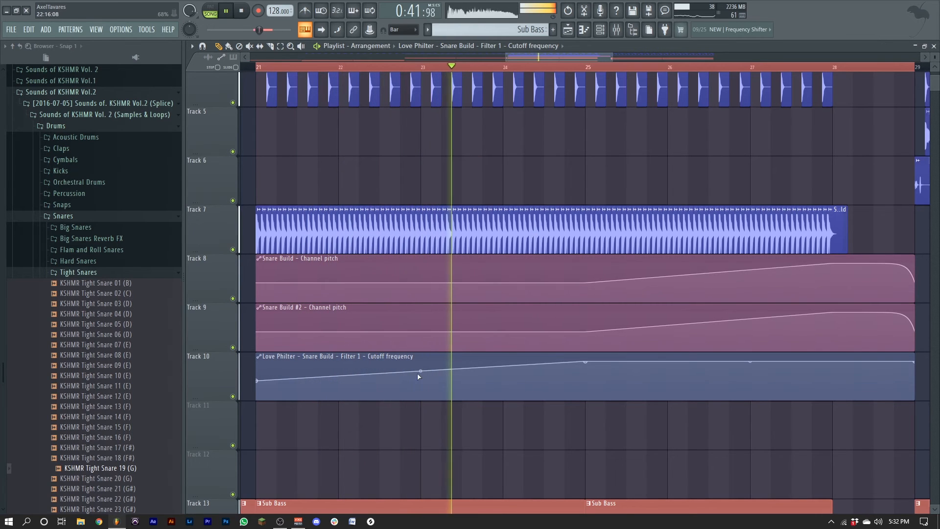
pyautogui.keyDown('ctrl'); pyautogui.rightClick(537, 449); pyautogui.keyUp('ctrl')
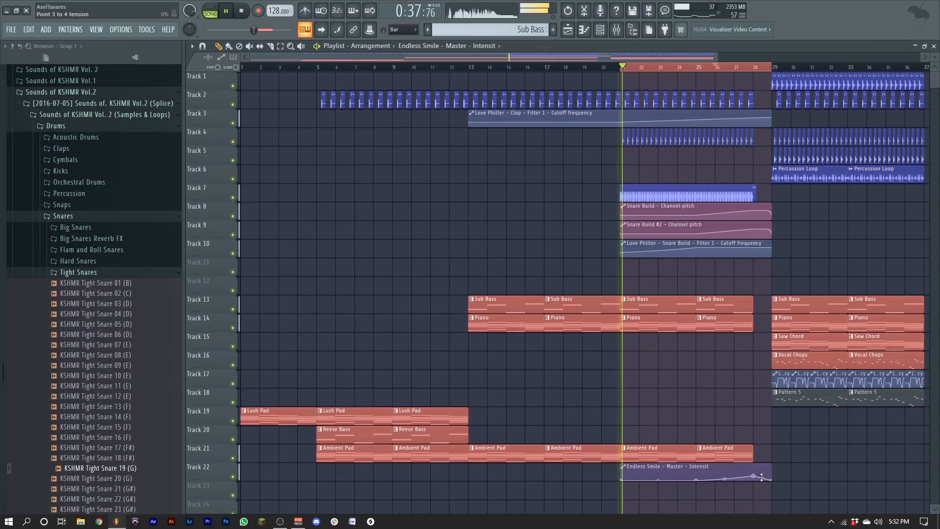
# Set the bar 28 point of the Endless Smile intensity automation on Track 22 to .25
pyautogui.rightClick(753, 476)
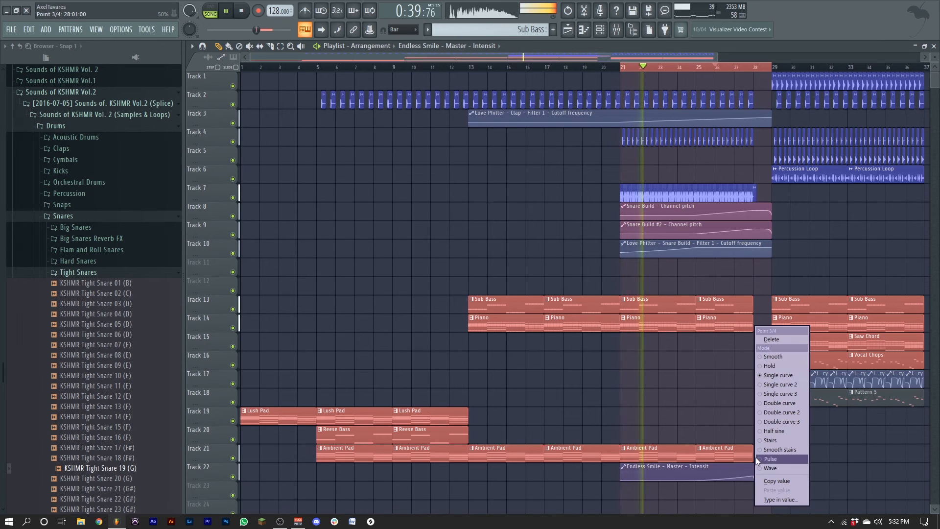
pyautogui.click(783, 501)
pyautogui.write('.25')
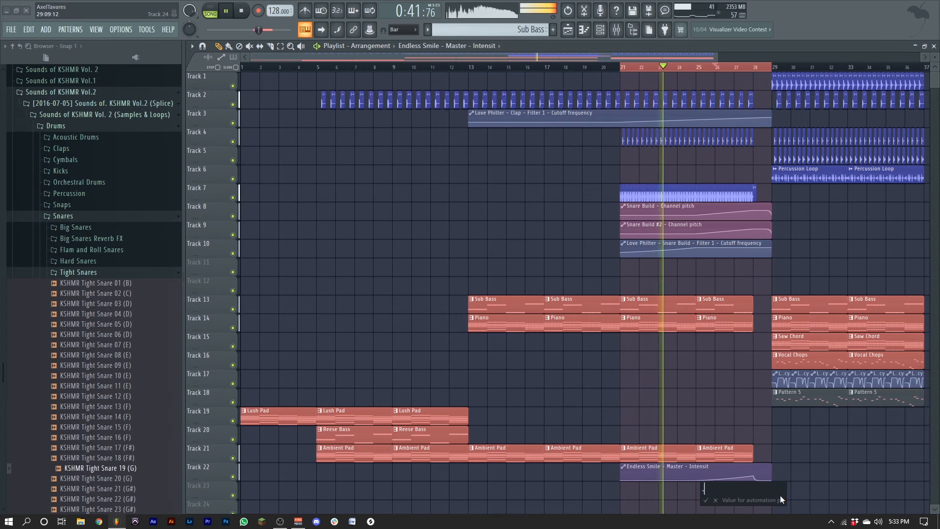
pyautogui.press('Return')
# Check the mixer's synth and vocal tracks, close it and move the playback position towards the end of the build-up
pyautogui.click(616, 30)
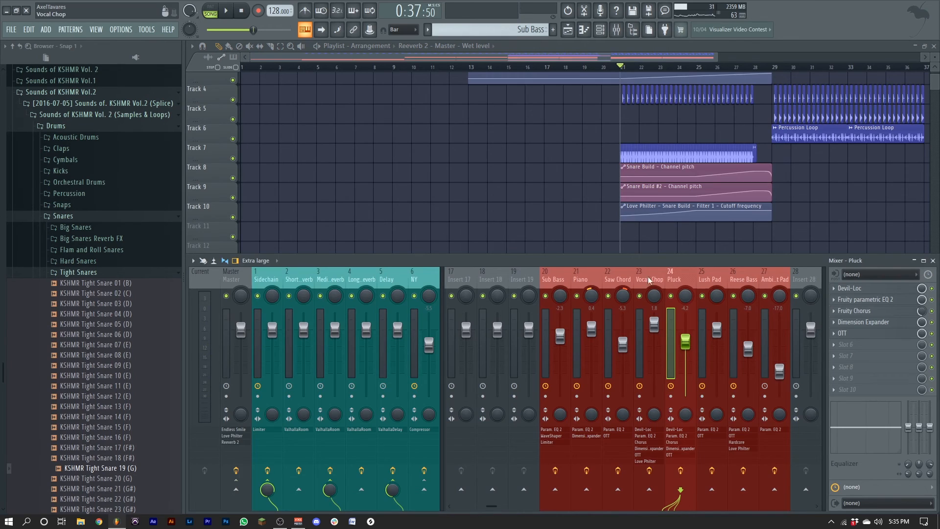
pyautogui.press('F9')
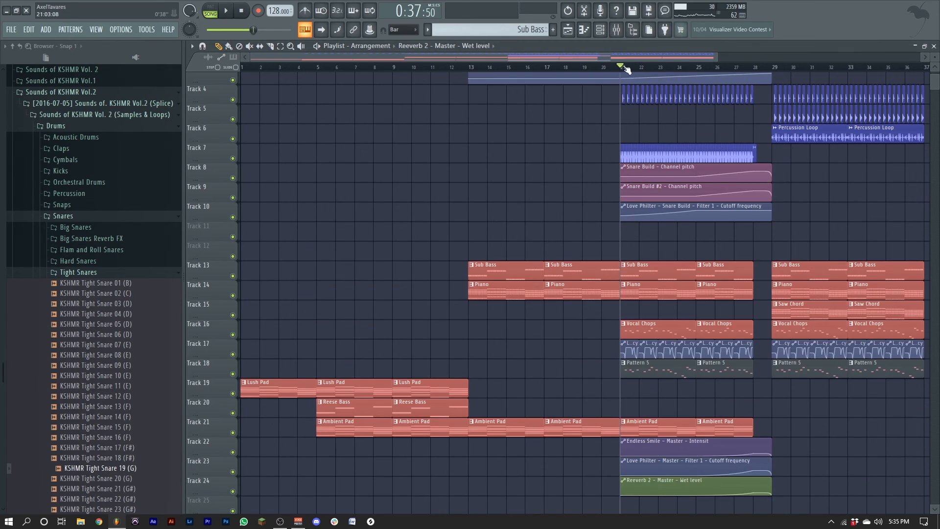
pyautogui.moveTo(627, 69); pyautogui.dragTo(745, 68)
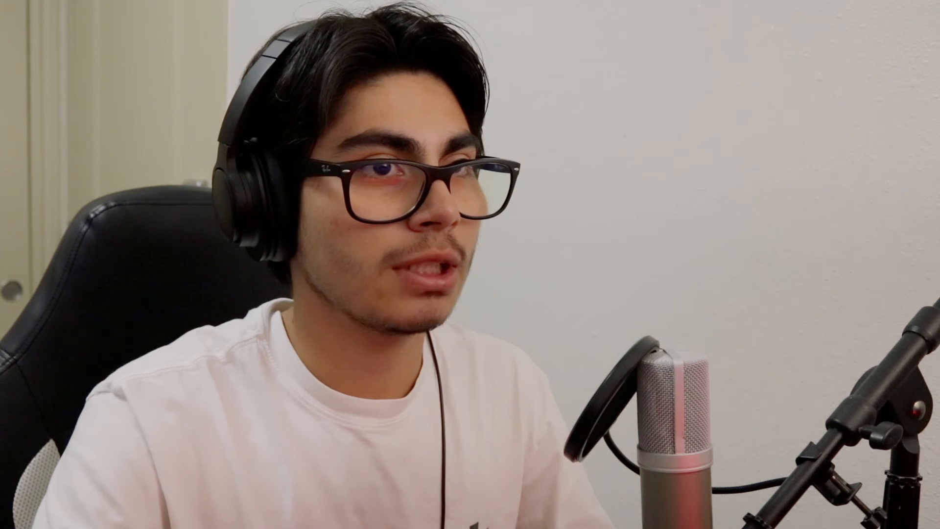